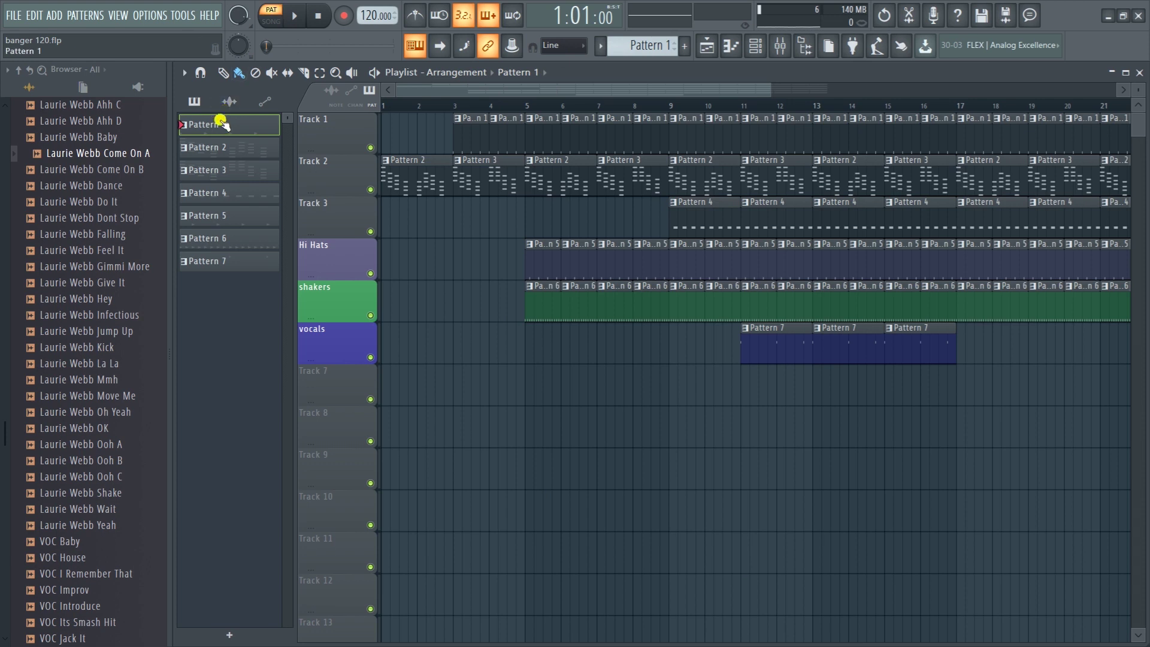
Step: Show Pattern 1's Attack Kick 04 notes in the piano roll with the channel rack beside them, and audition the pattern
key("F7")
scroll(423, 260, "down", 1)
scroll(423, 259, "up", 1)
left_click(754, 50)
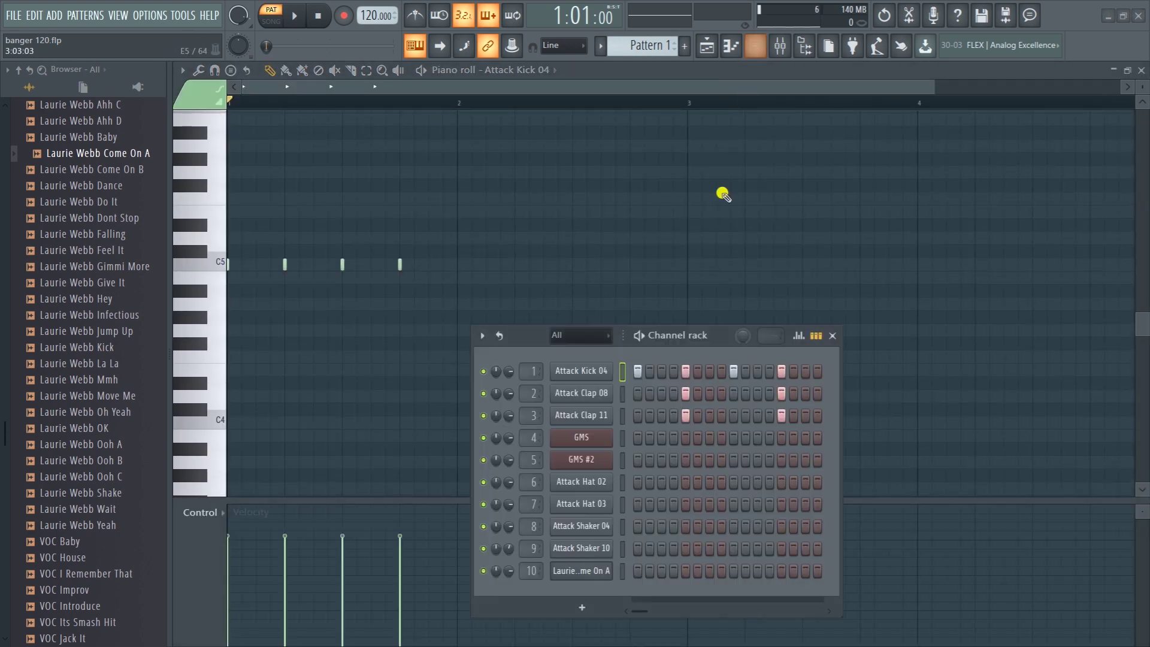
left_click_drag(683, 337, 750, 228)
key("space")
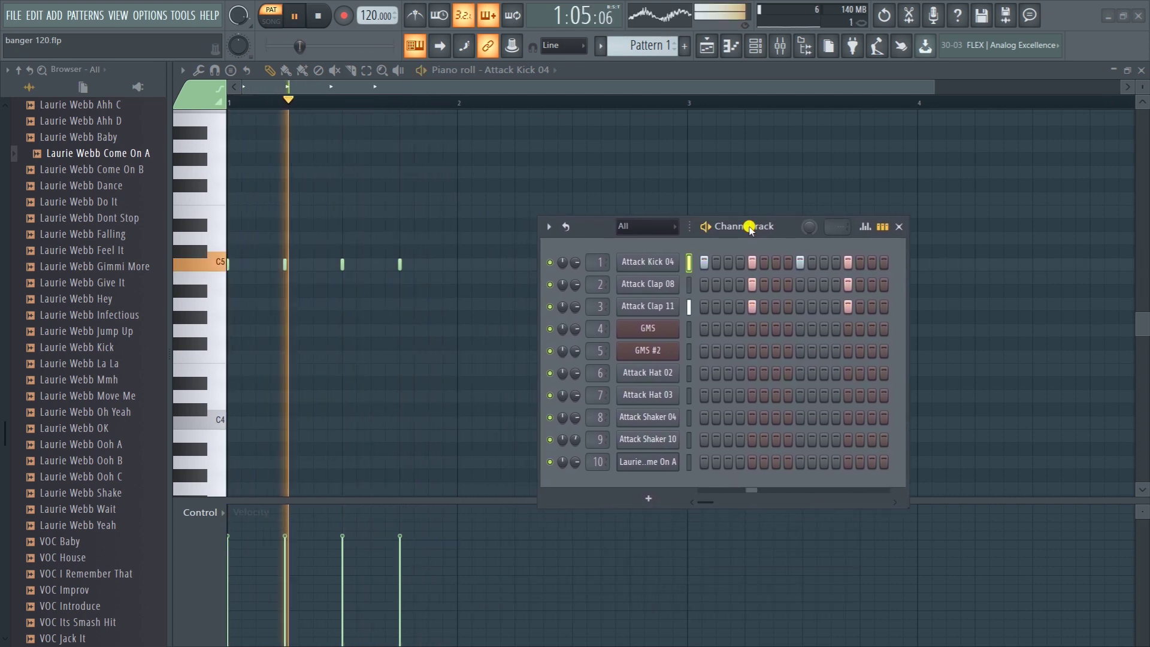
key("space")
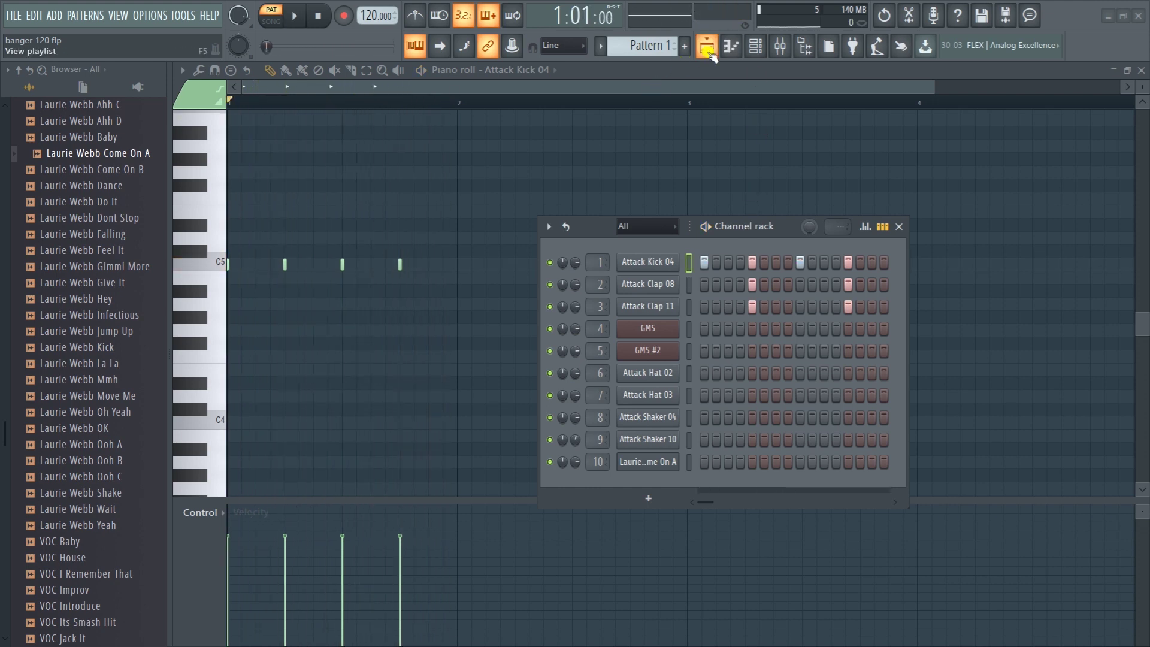
Step: Open Pattern 2's GMS chords in the piano roll, move the channel rack clear of the notes, and audition the pattern
left_click(708, 51)
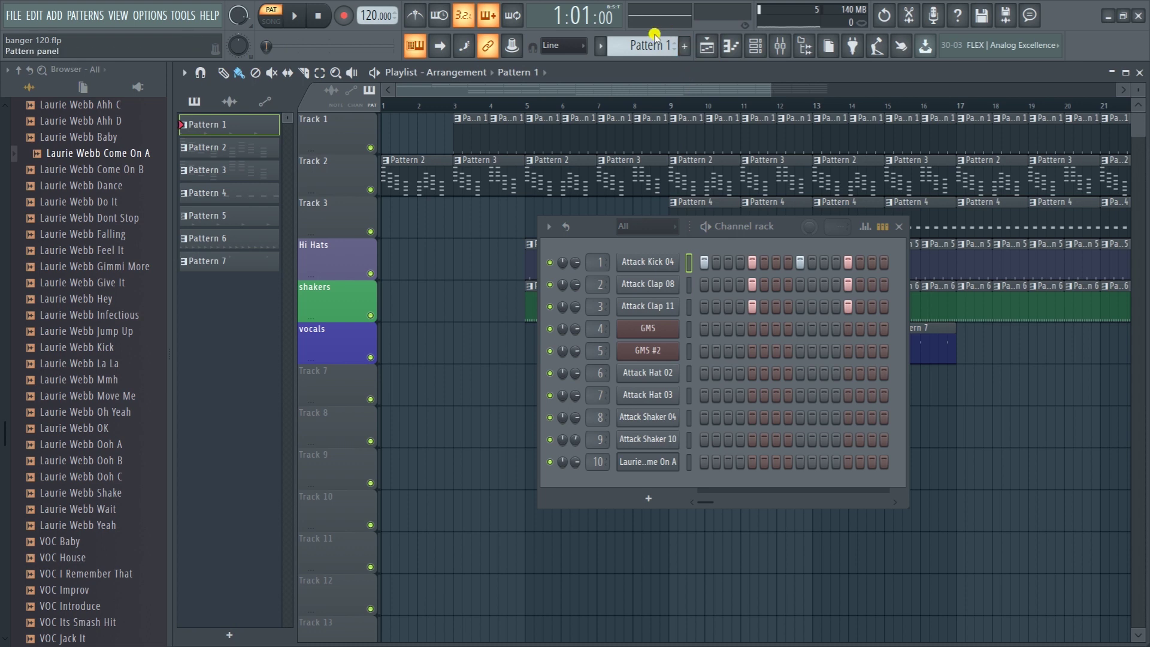
scroll(641, 47, "down", 5)
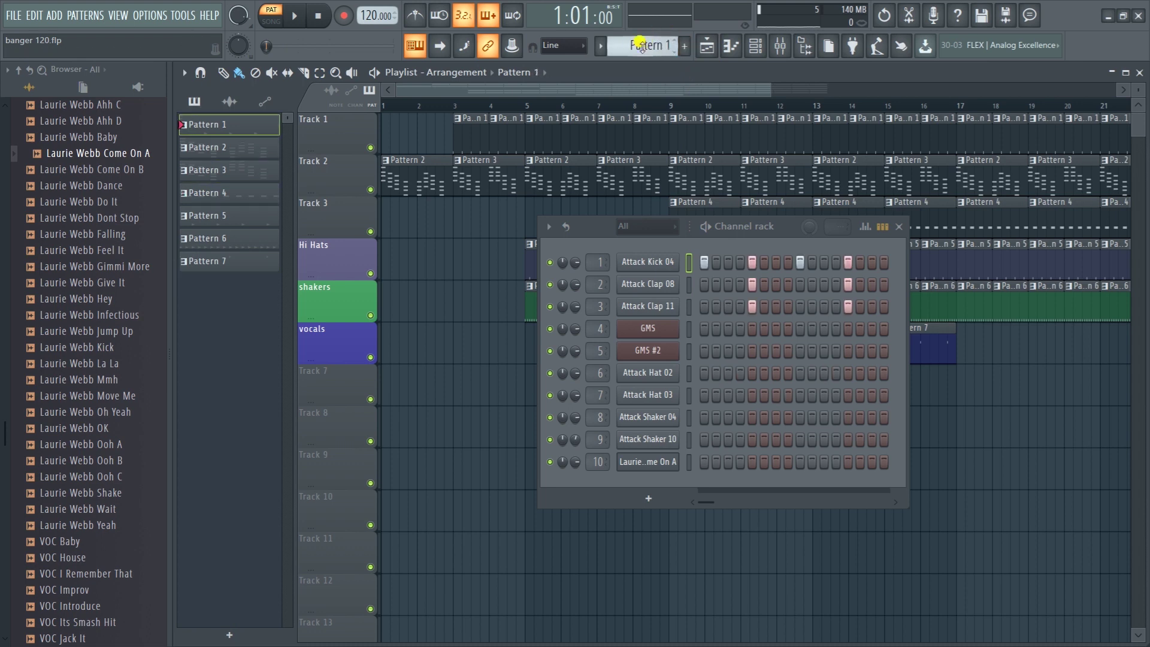
scroll(644, 49, "down", 5)
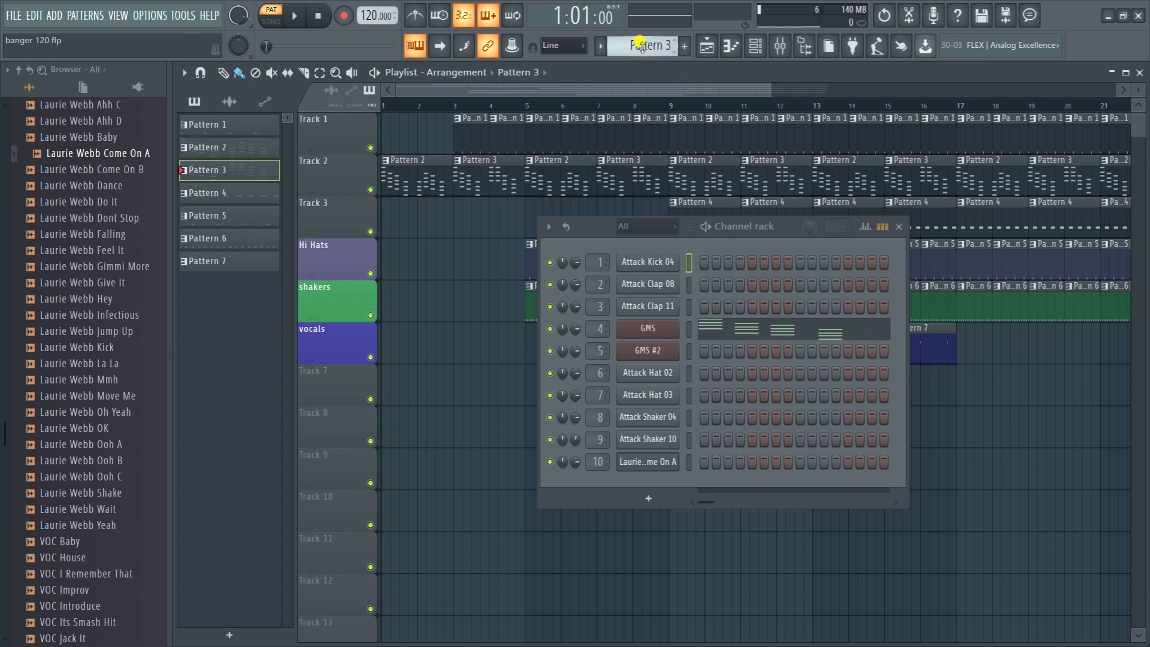
double_click(267, 143)
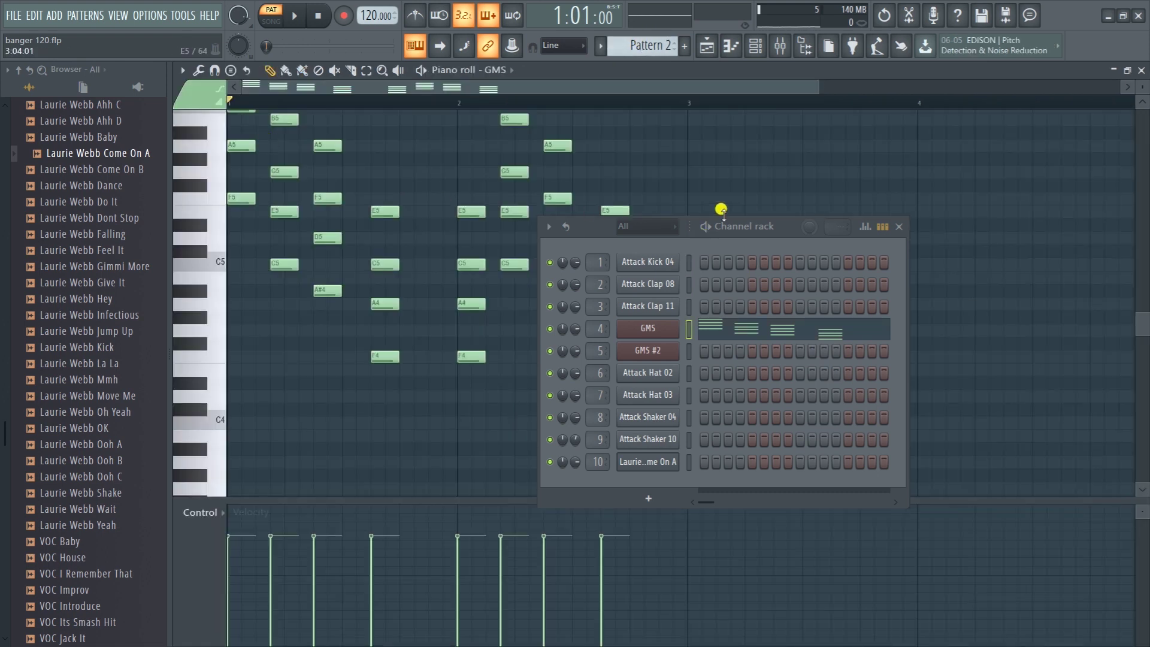
left_click_drag(737, 232, 915, 199)
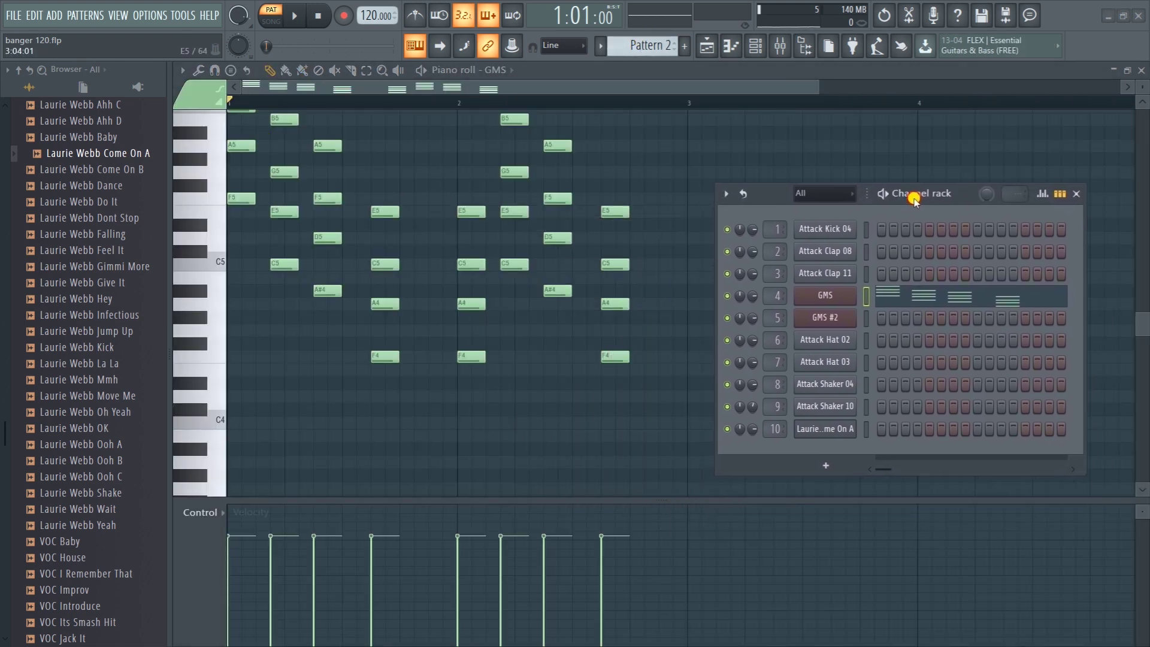
key("space")
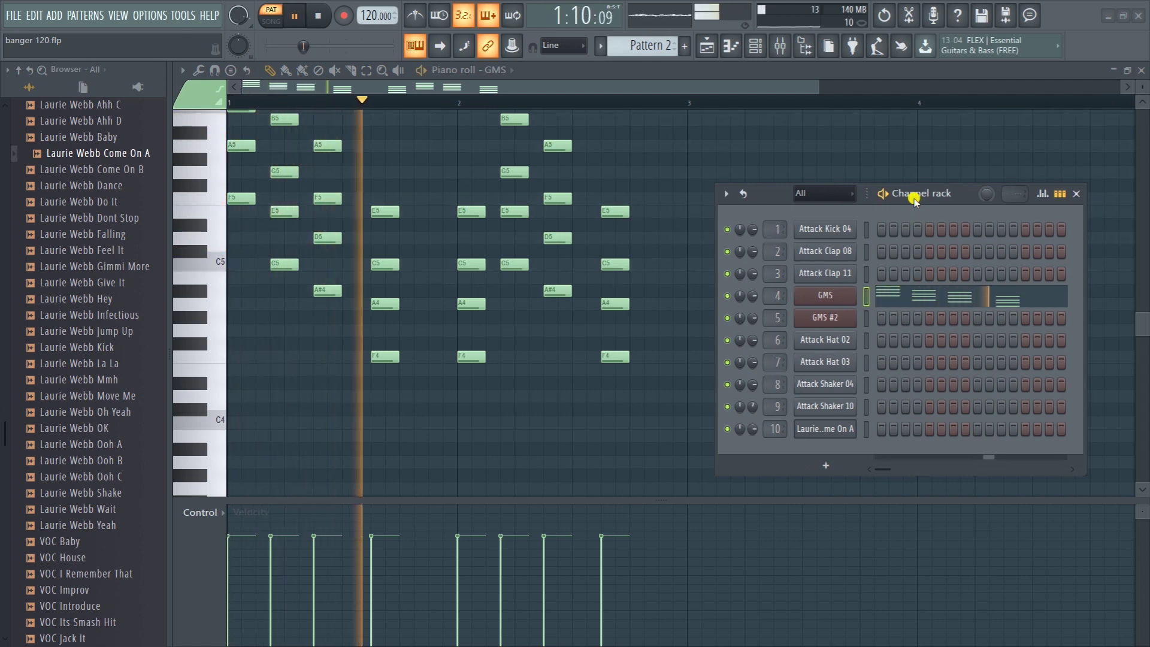
scroll(773, 169, "up", 3)
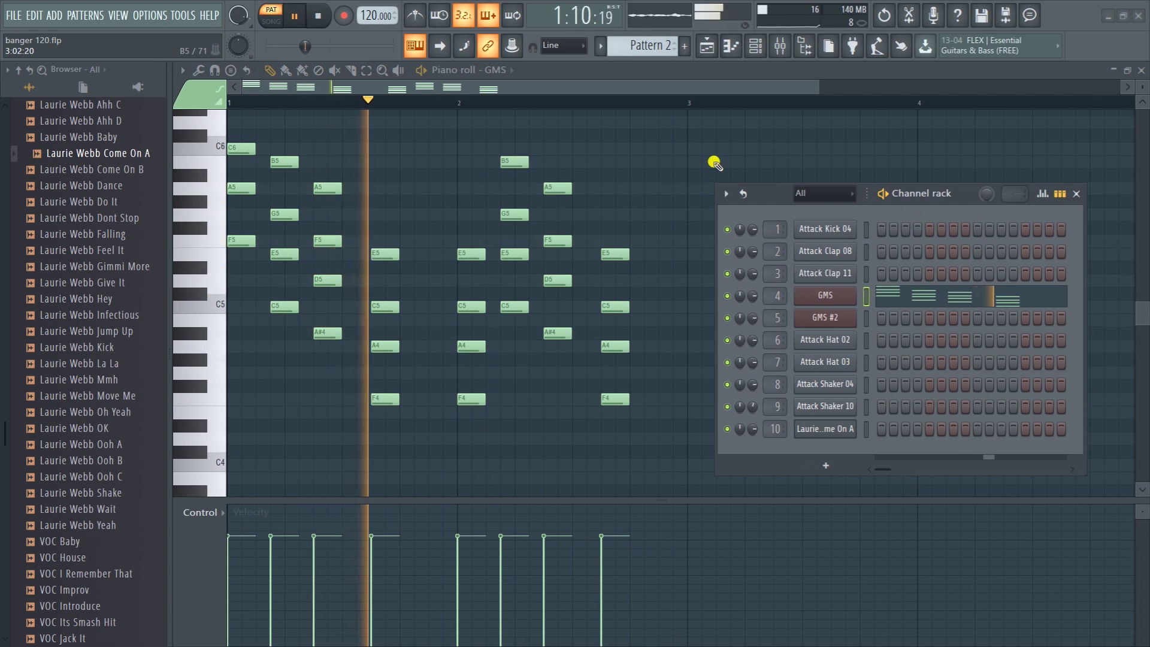
key("space")
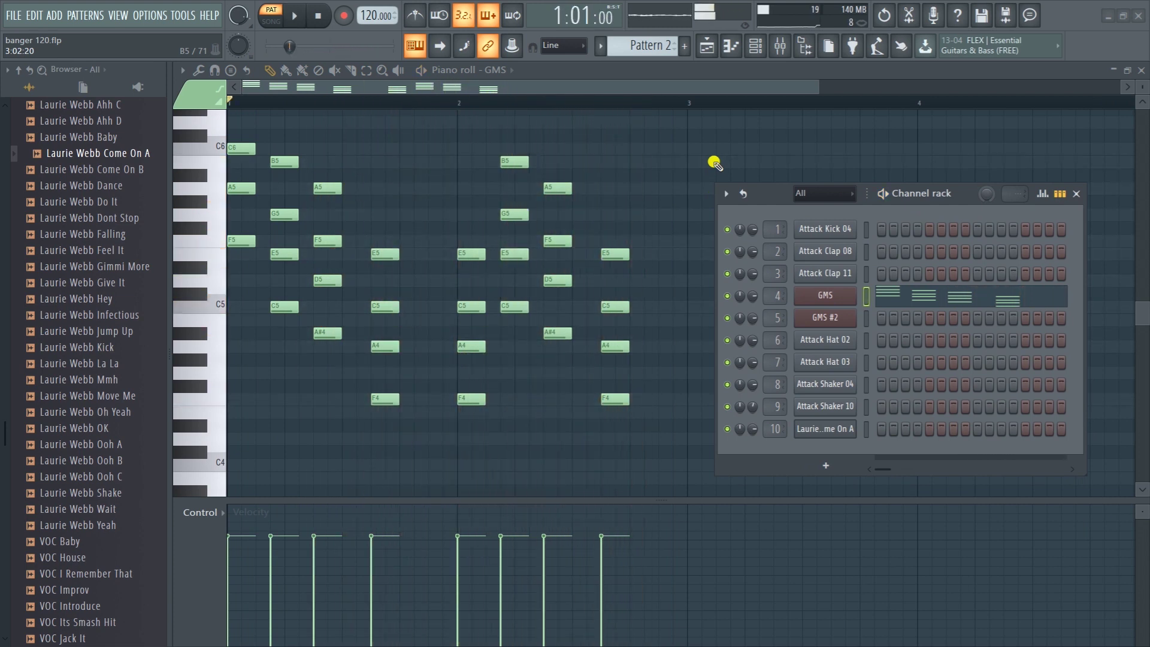
Step: Return to the playlist, open Pattern 3's GMS chords in the piano roll, and play the pattern back
left_click(716, 52)
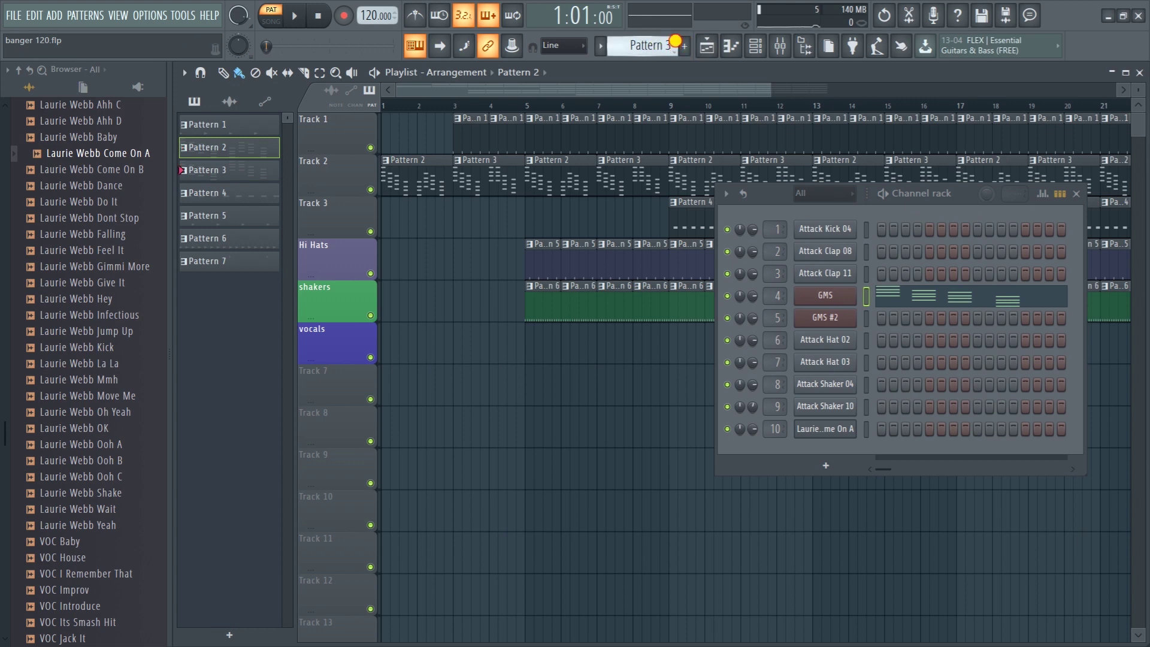
left_click_drag(675, 41, 675, 48)
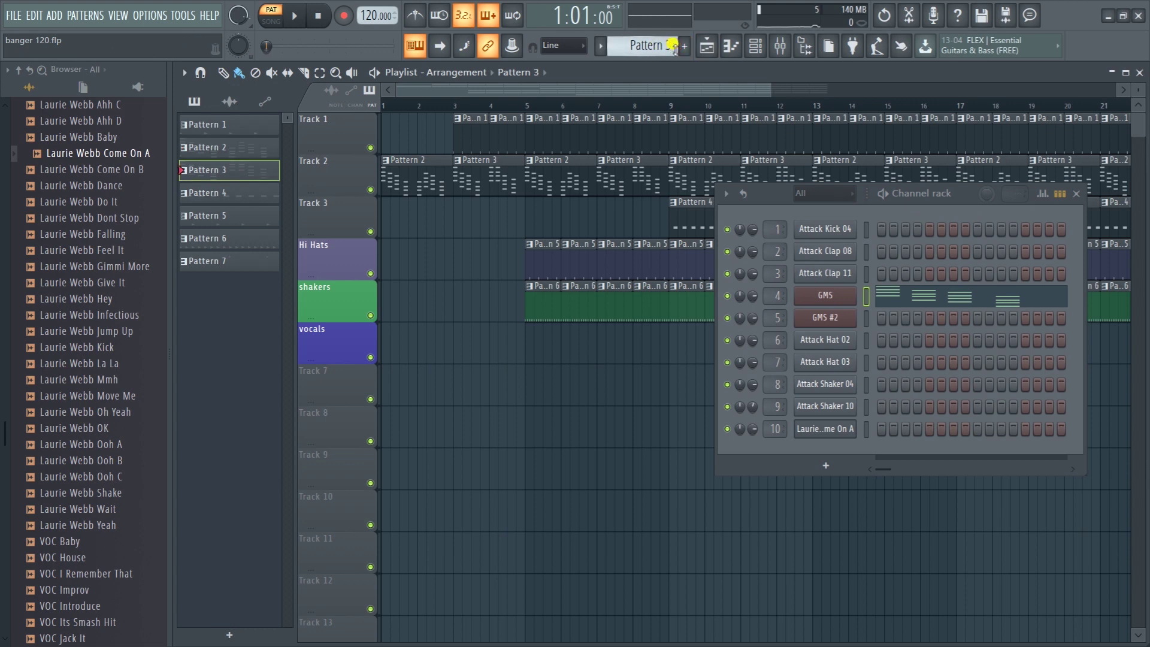
double_click(248, 168)
scroll(473, 244, "up", 4)
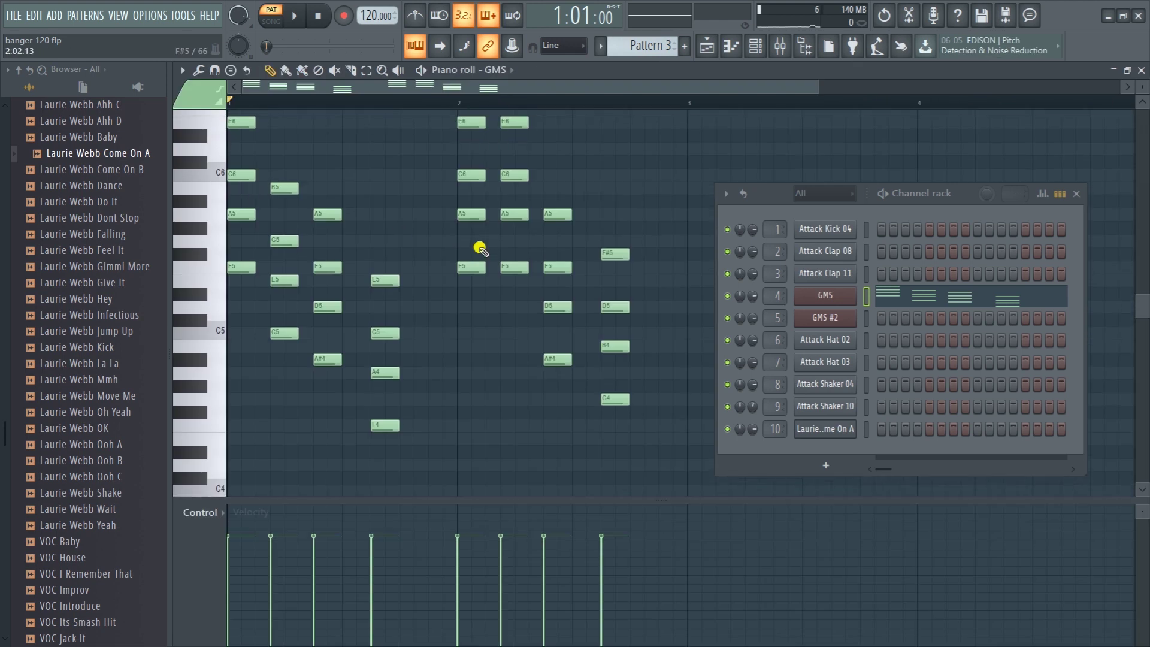
key("space")
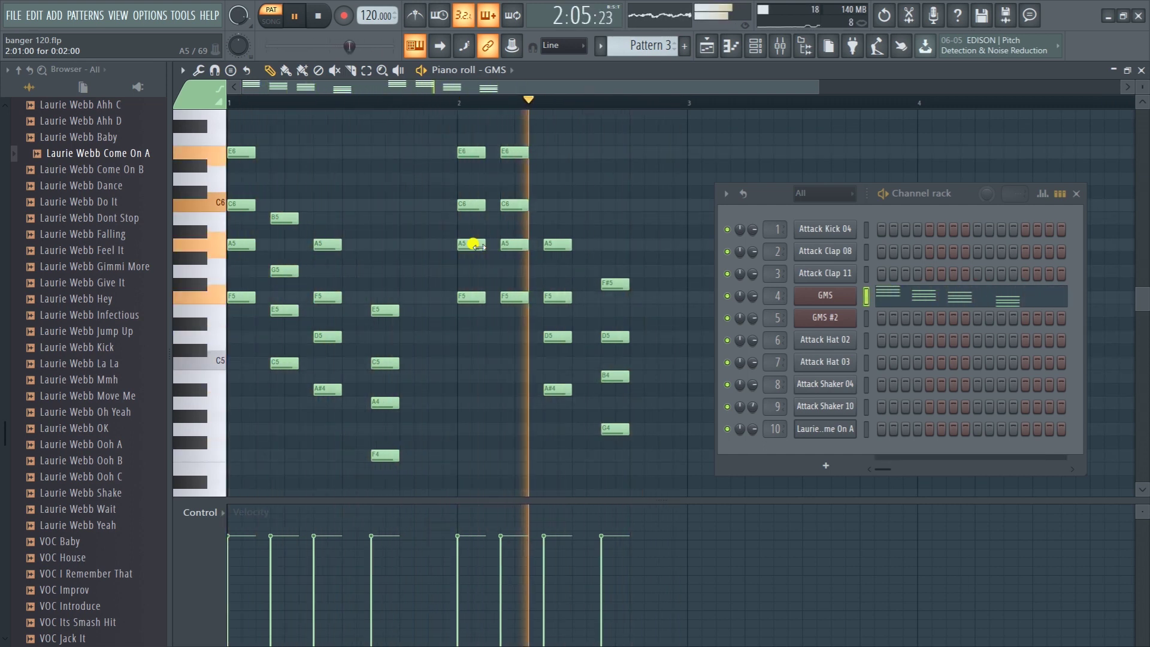
key("space")
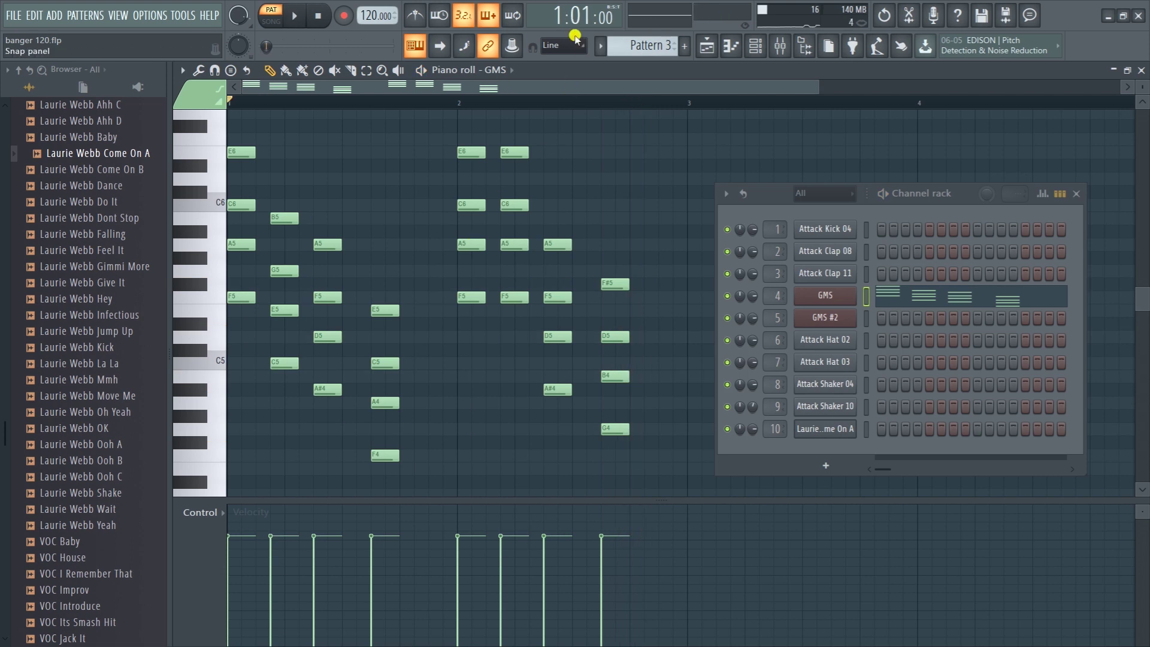
Step: Open Pattern 4's GMS #2 notes from the playlist, move the channel rack off them, and audition the pattern
left_click(706, 53)
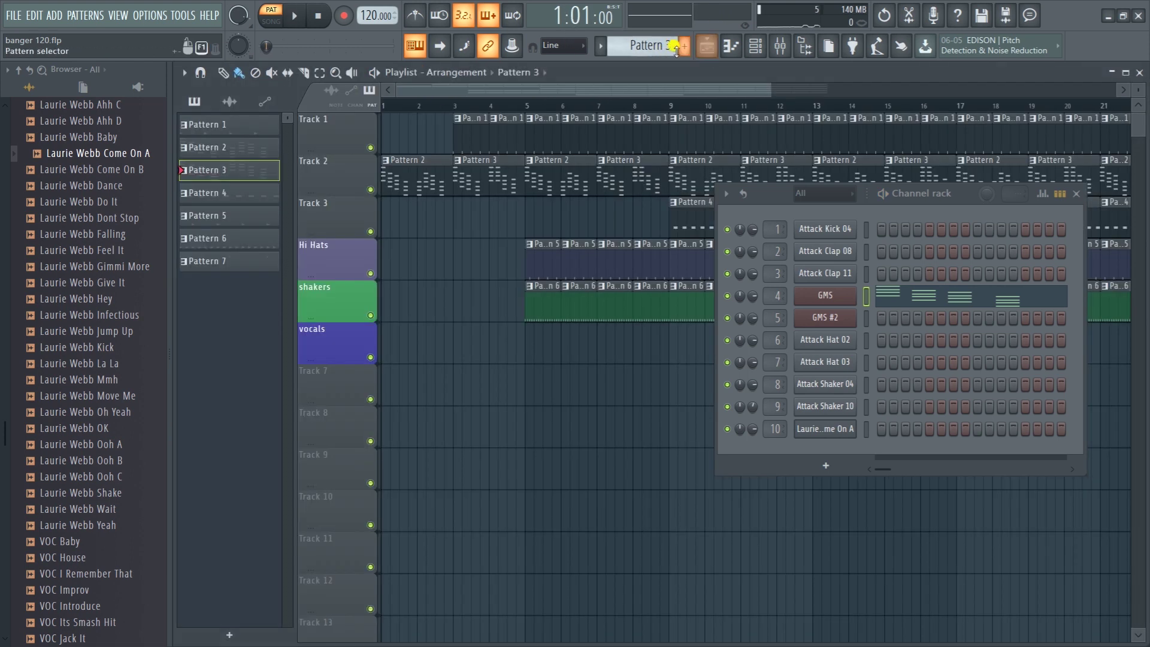
scroll(670, 51, "down", 1)
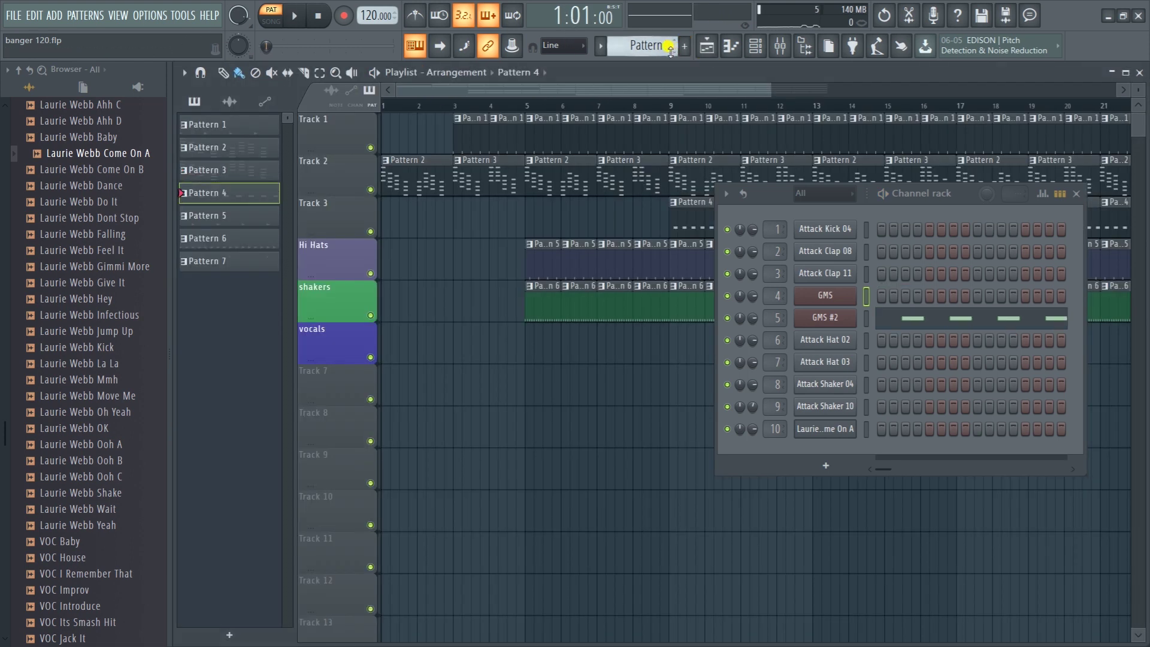
double_click(229, 197)
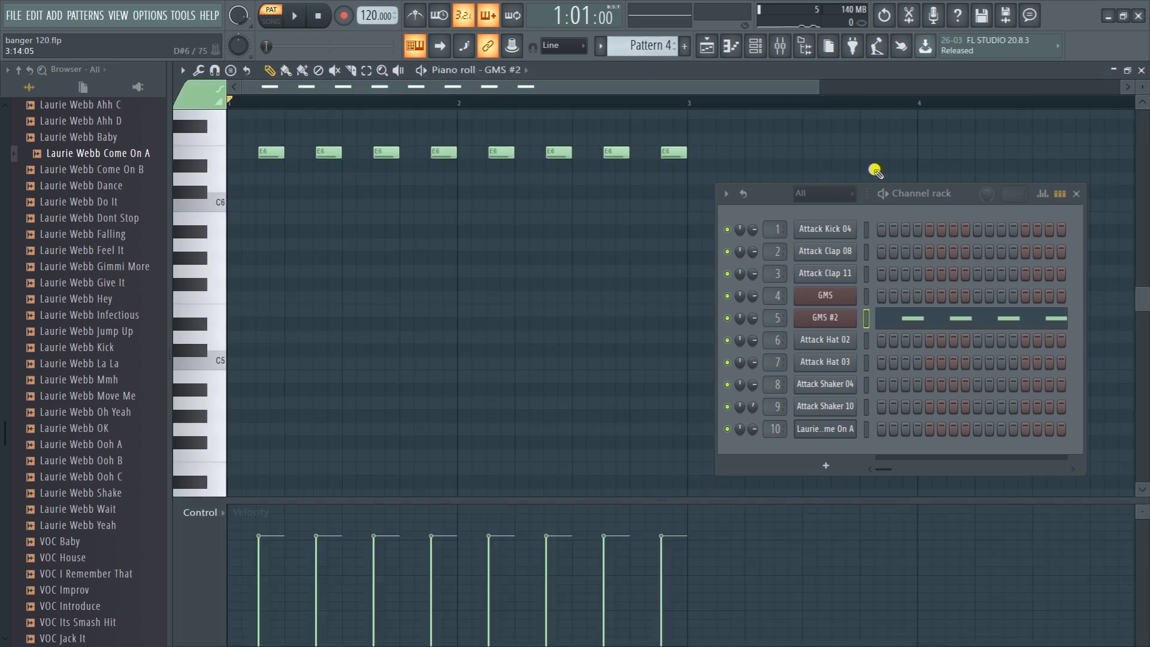
left_click_drag(904, 200, 900, 257)
scroll(646, 263, "up", 3)
key("space")
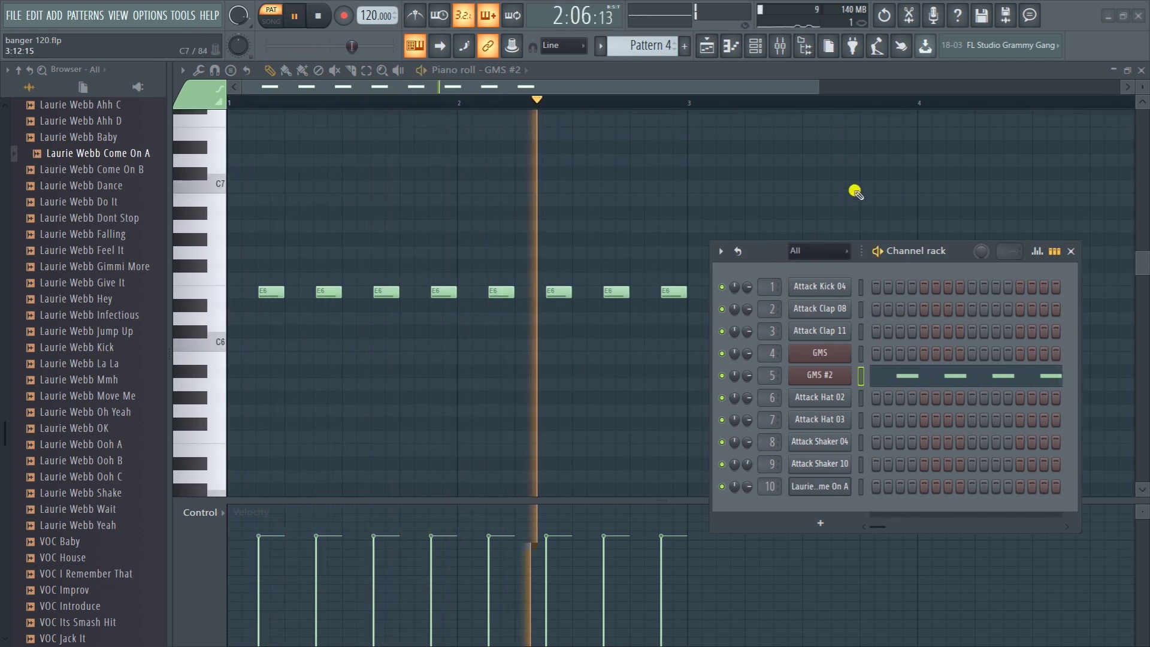
key("space")
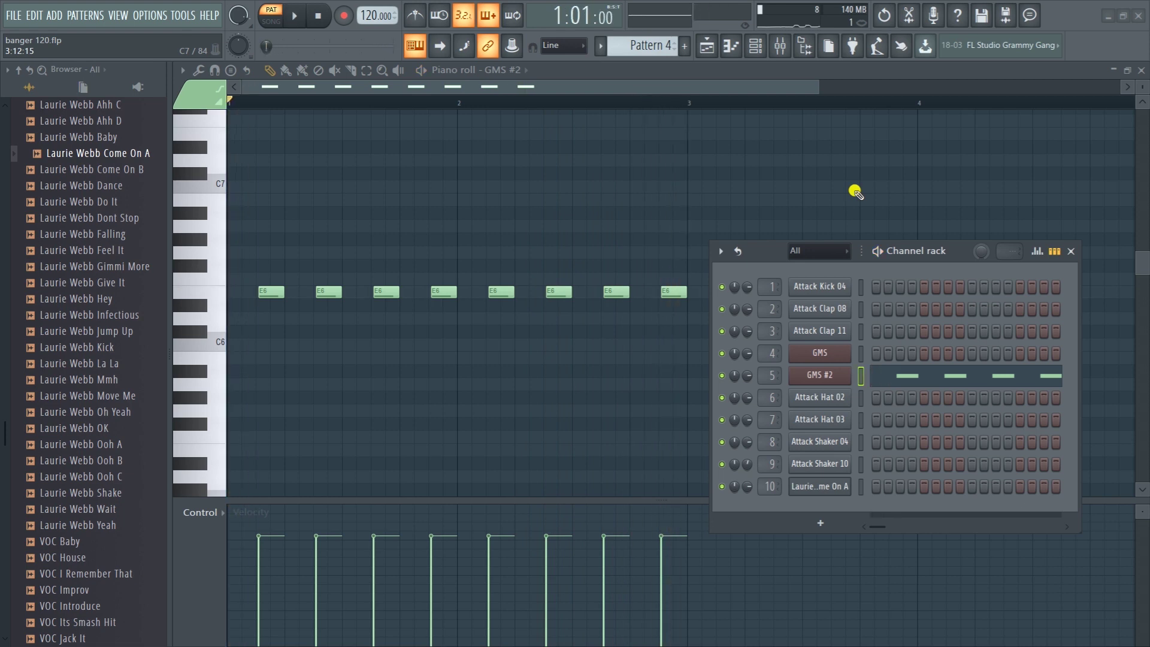
Step: Switch from the playlist to Pattern 5, show its Attack Hat 02 notes in the piano roll, and audition the pattern
left_click(713, 48)
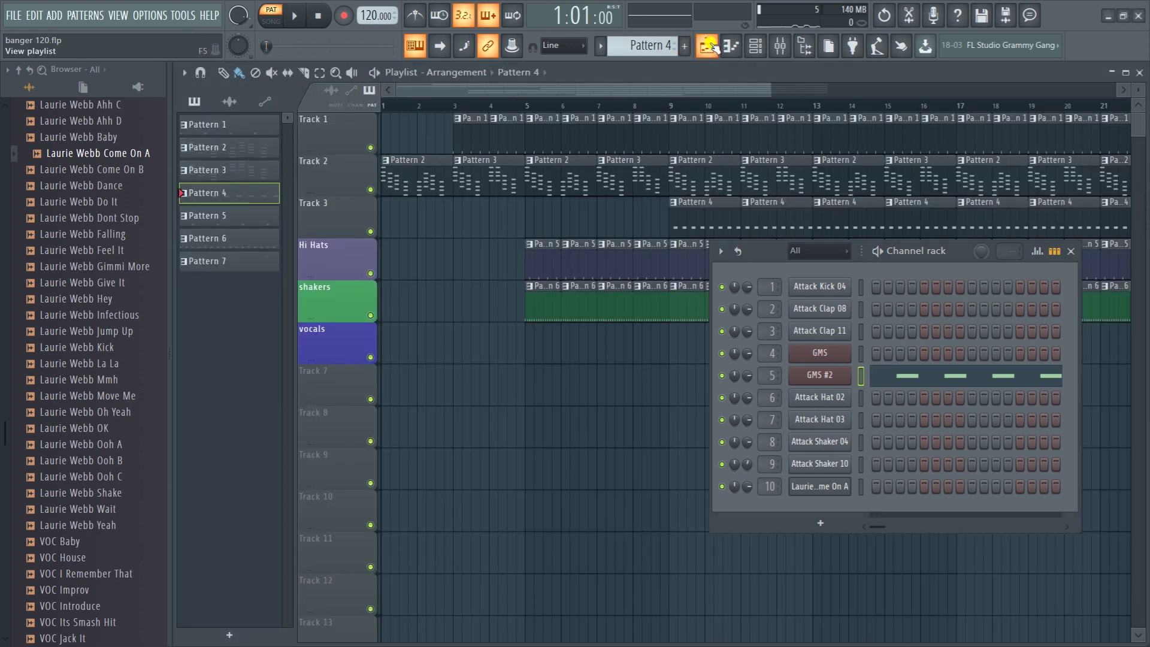
scroll(651, 45, "up", 9)
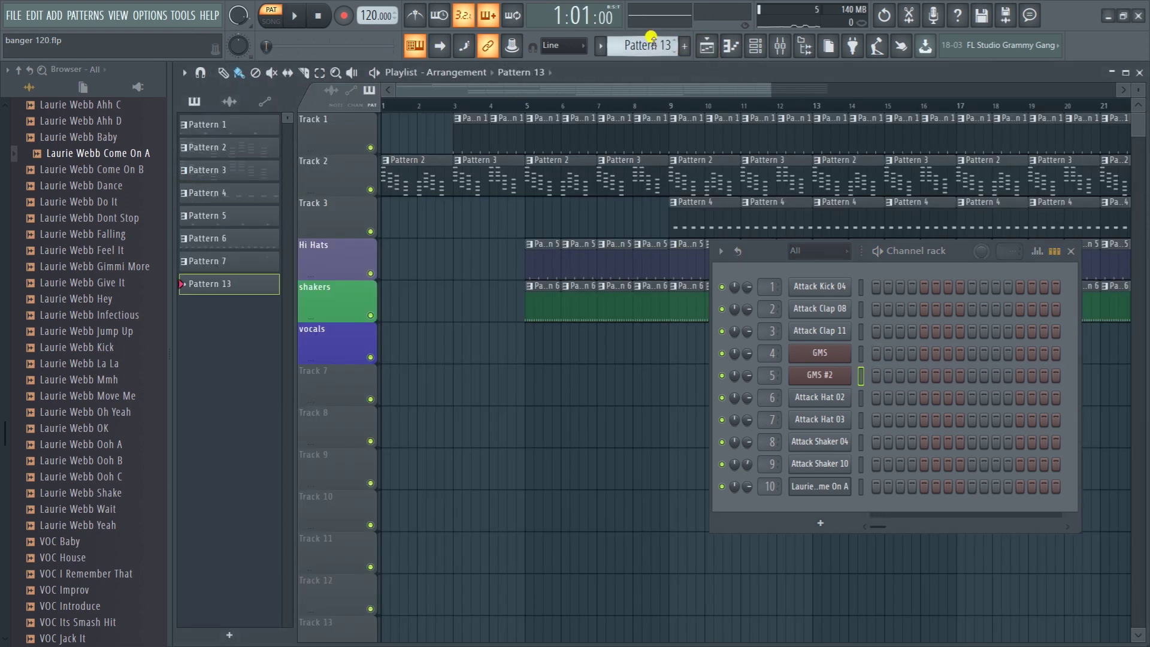
scroll(651, 37, "down", 4)
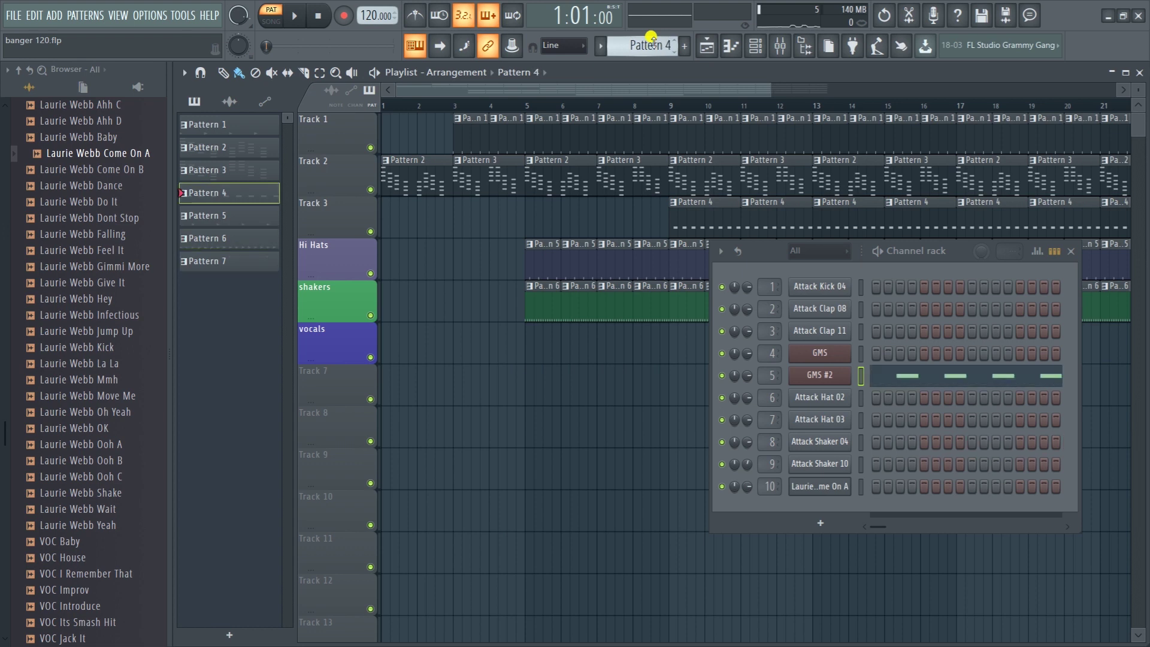
scroll(652, 37, "down", 2)
scroll(651, 38, "up", 1)
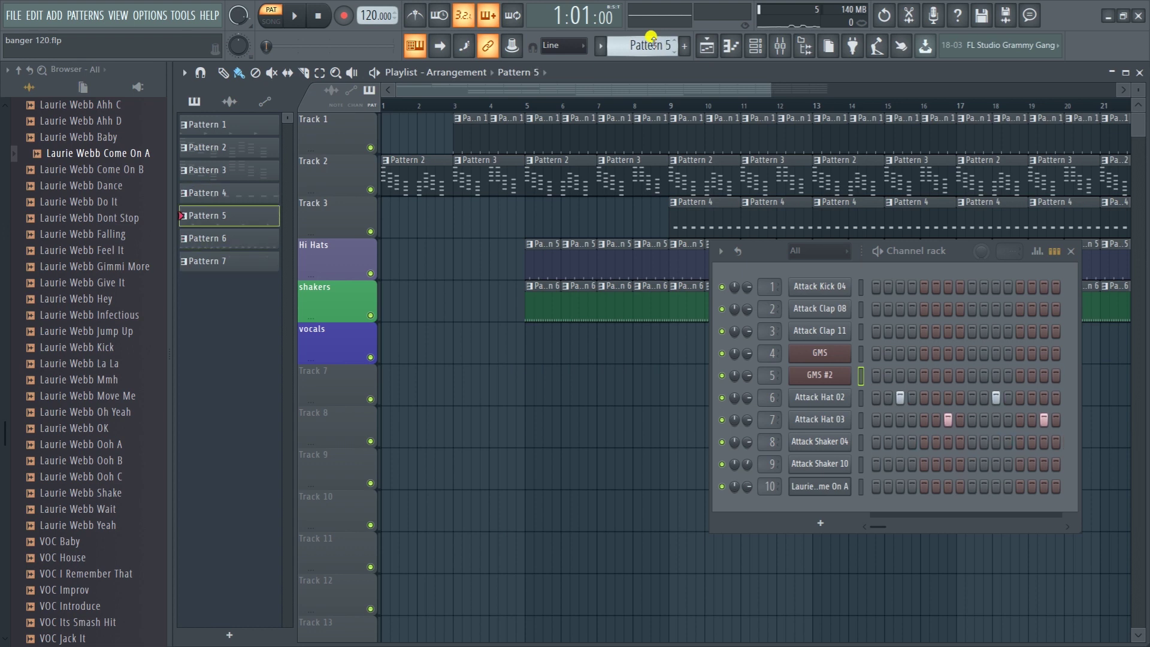
double_click(237, 213)
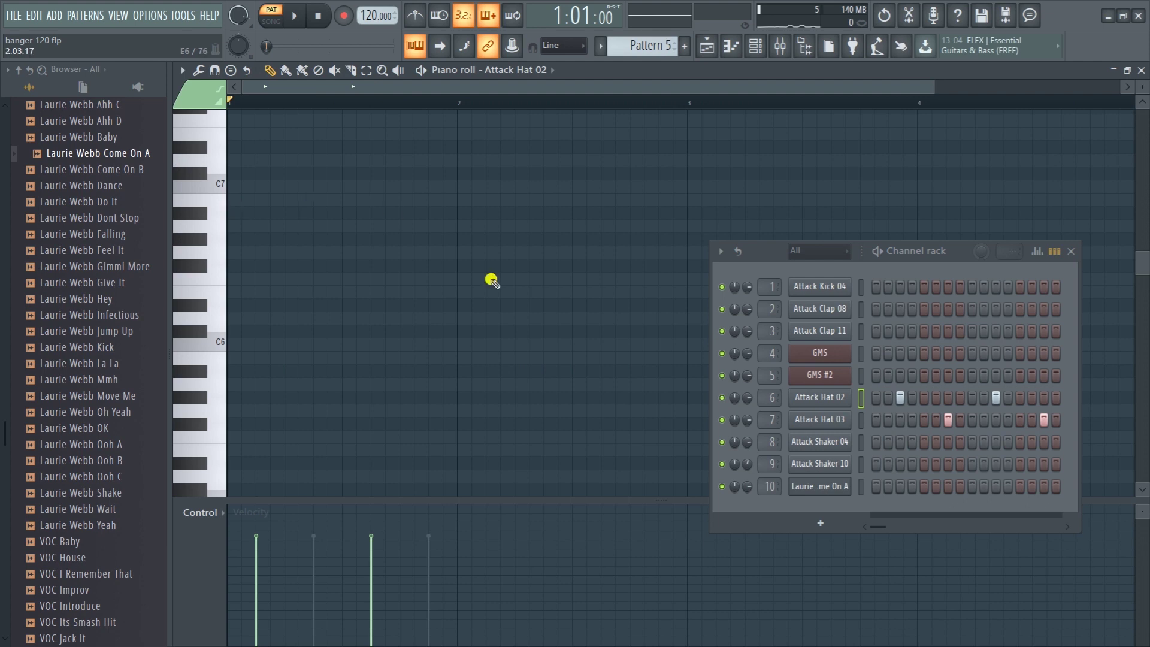
scroll(510, 315, "down", 5)
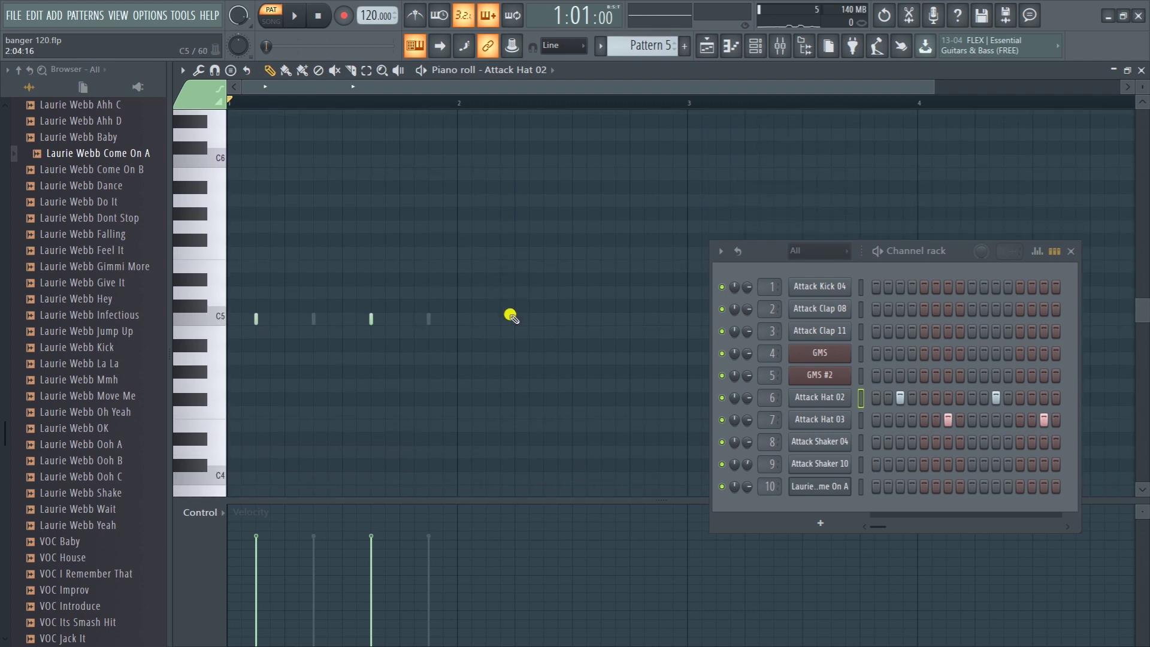
key("space")
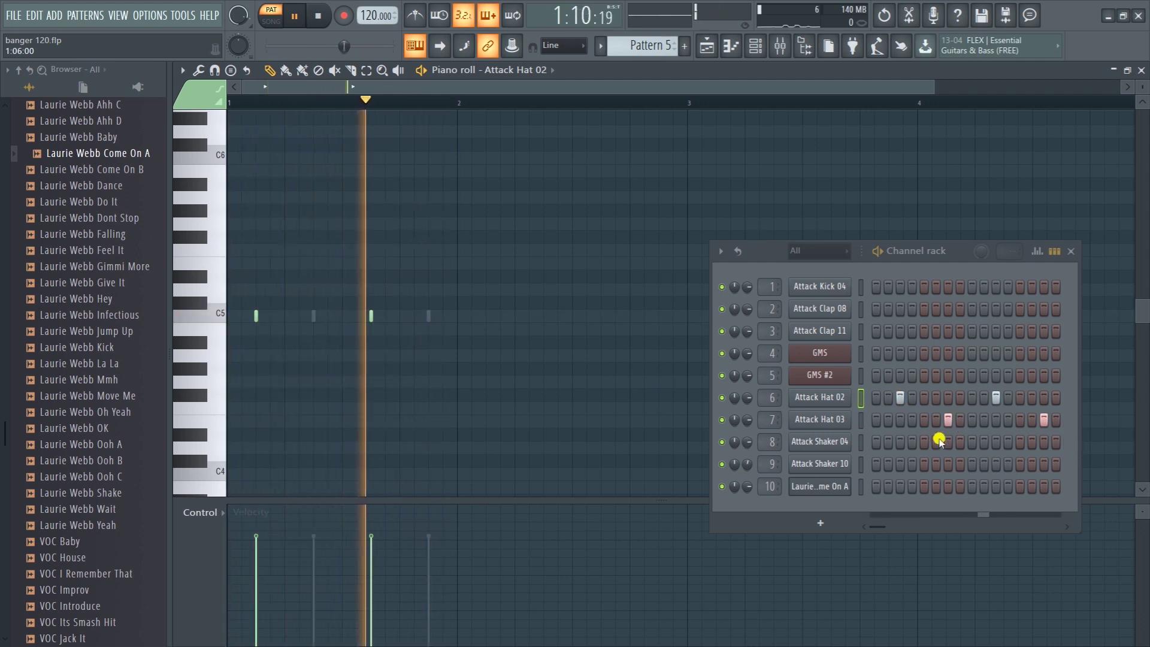
key("space")
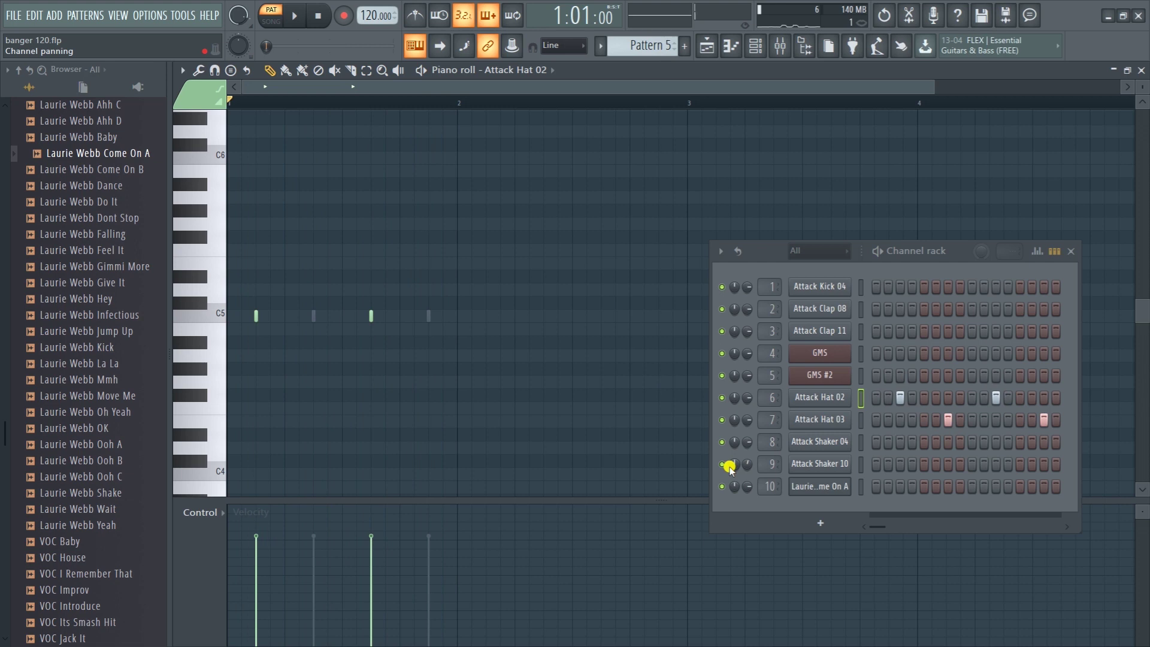
Step: Select Pattern 6 from the playlist, view its Attack Shaker 04 notes in the piano roll, and audition the shakers
left_click(705, 48)
scroll(670, 46, "down", 1)
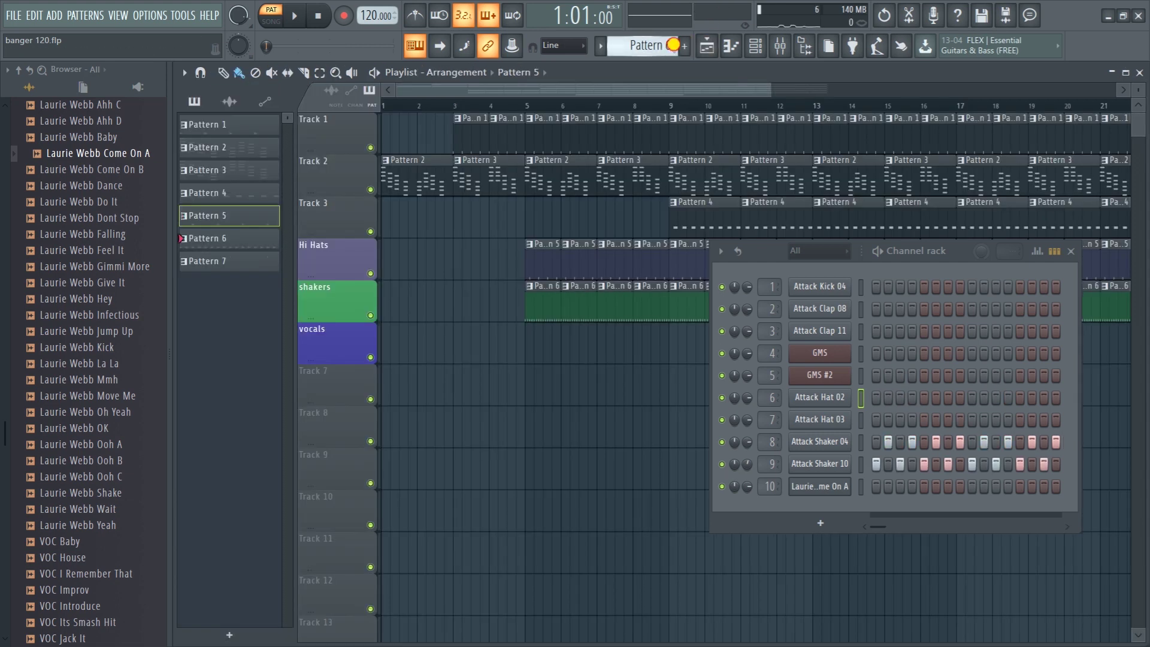
key("F7")
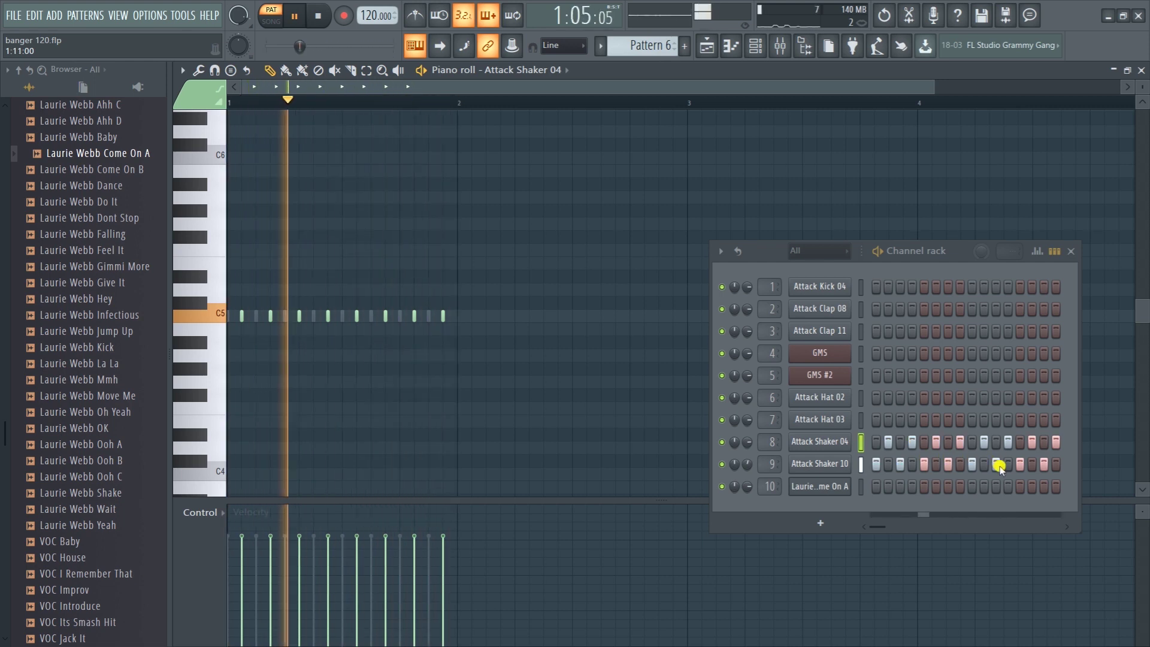
key("space")
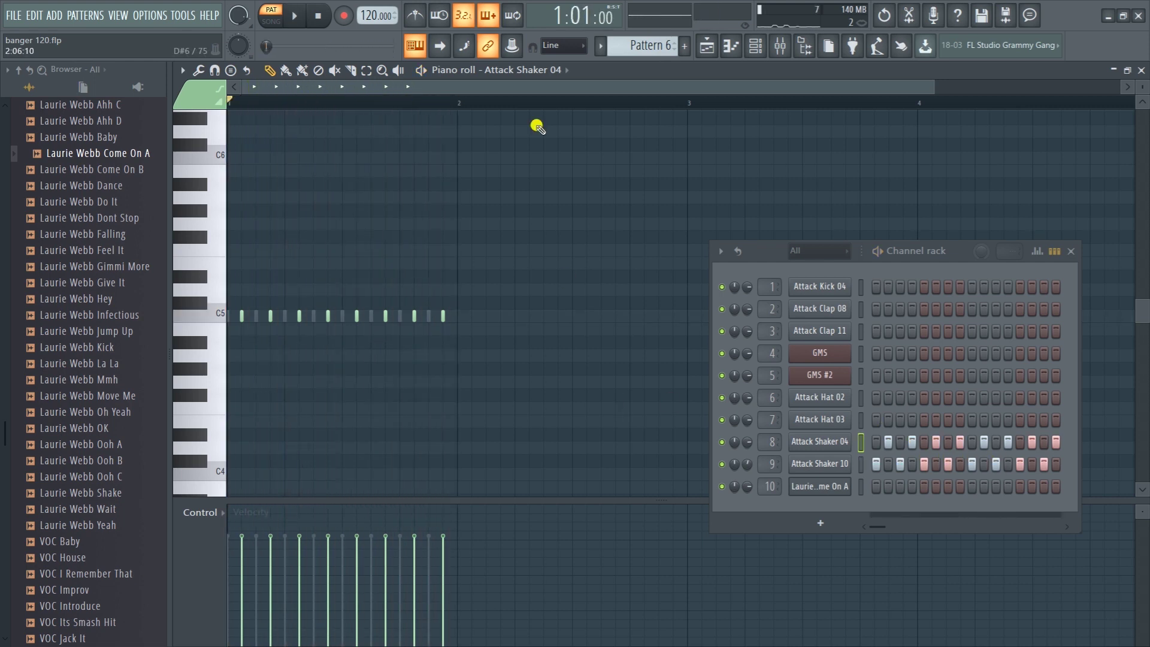
Step: Select Pattern 7 from the playlist, open its Laurie Webb Come On A notes in the piano roll, move the channel rack aside, and audition the vocals
left_click(707, 48)
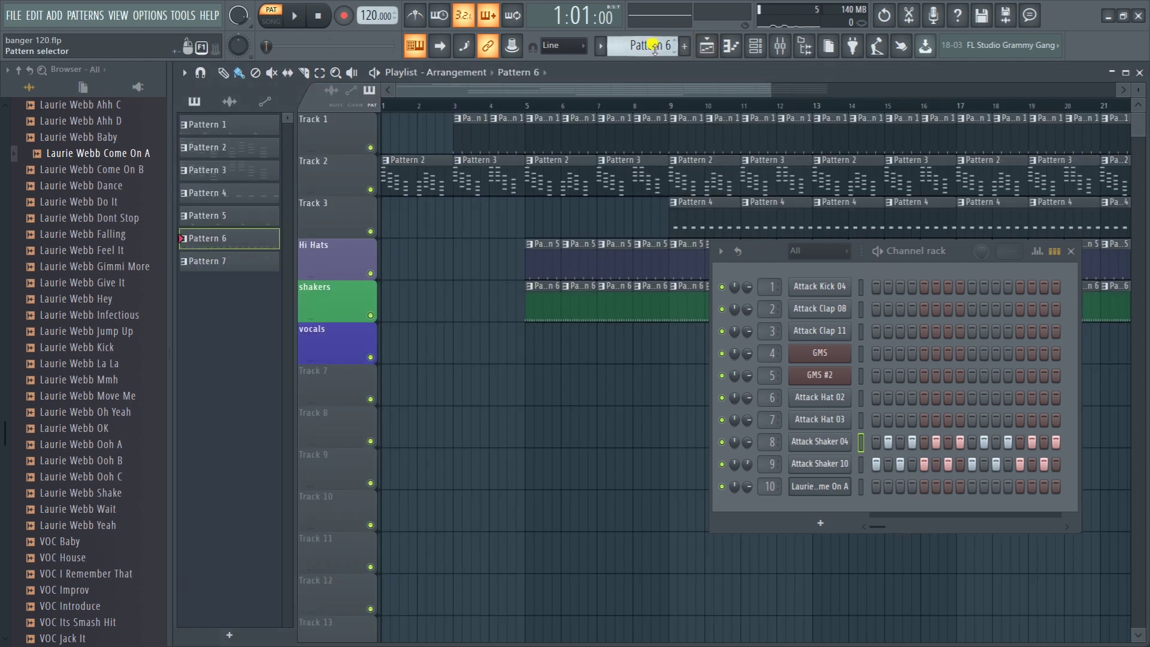
scroll(655, 48, "up", 3)
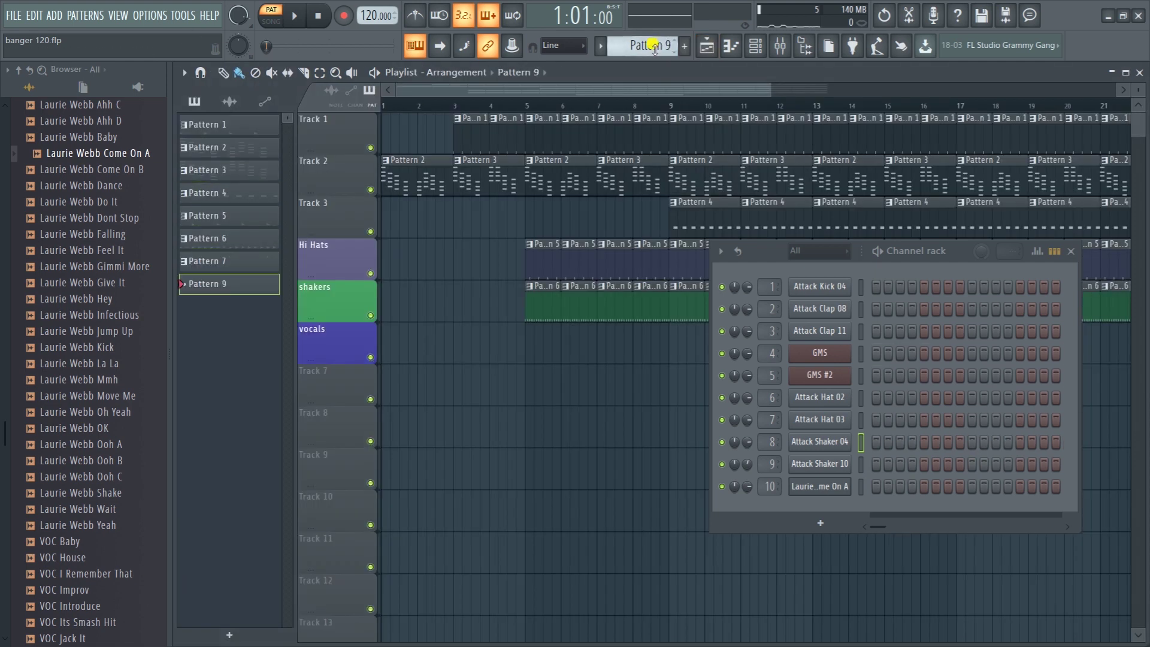
scroll(655, 48, "down", 1)
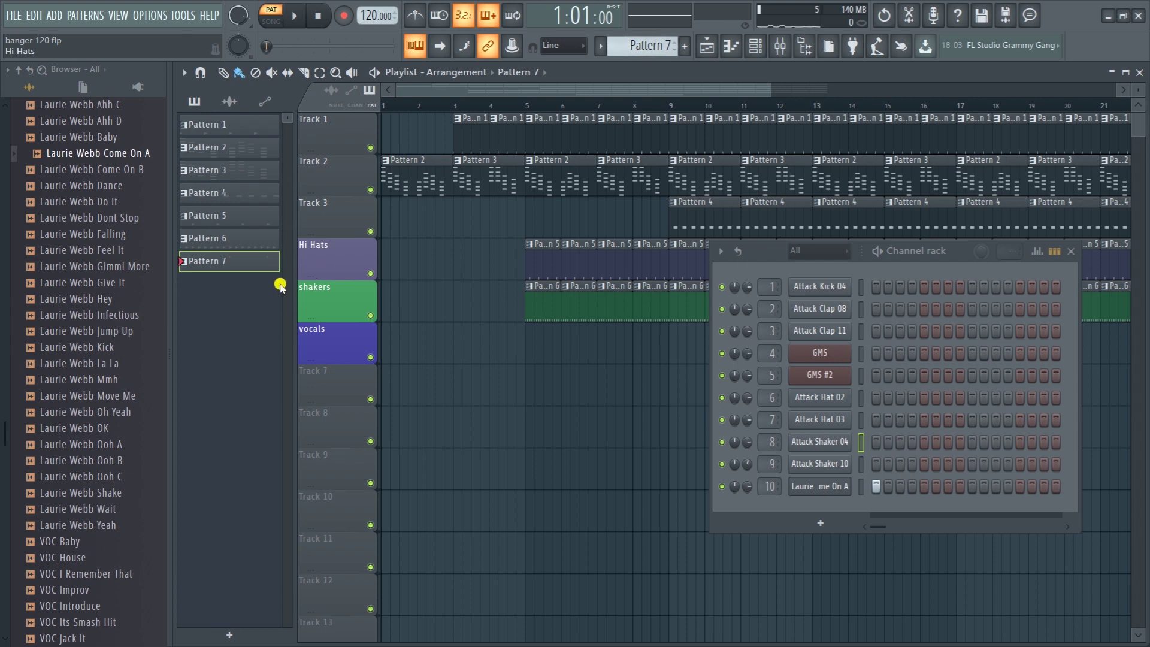
double_click(263, 269)
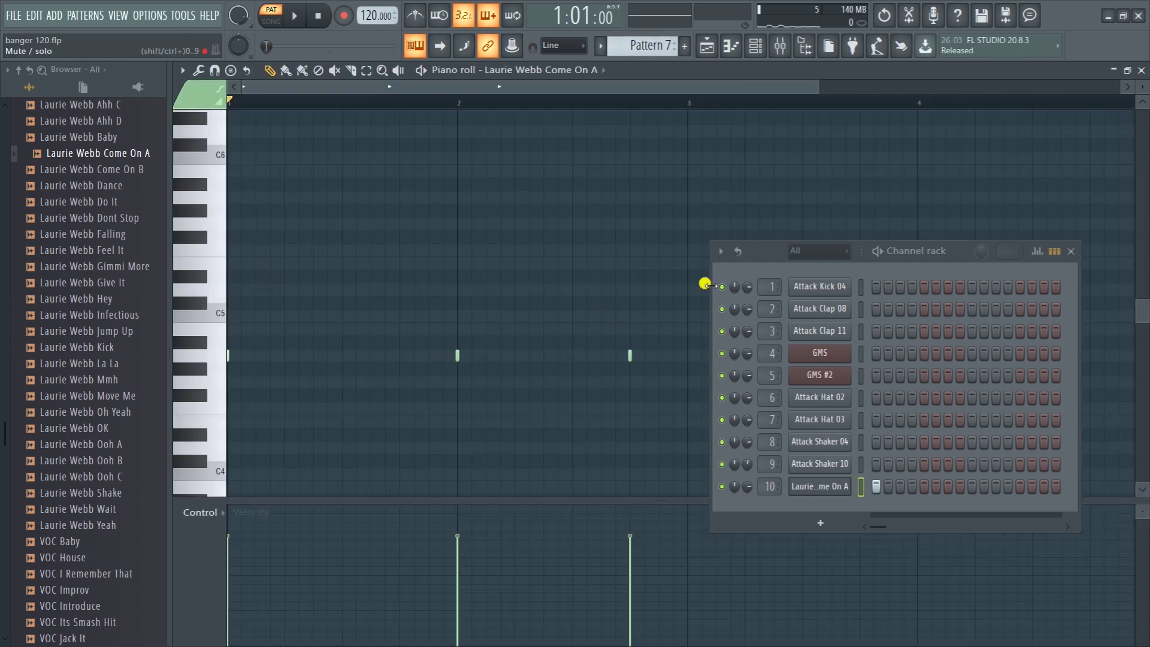
left_click_drag(893, 254, 978, 349)
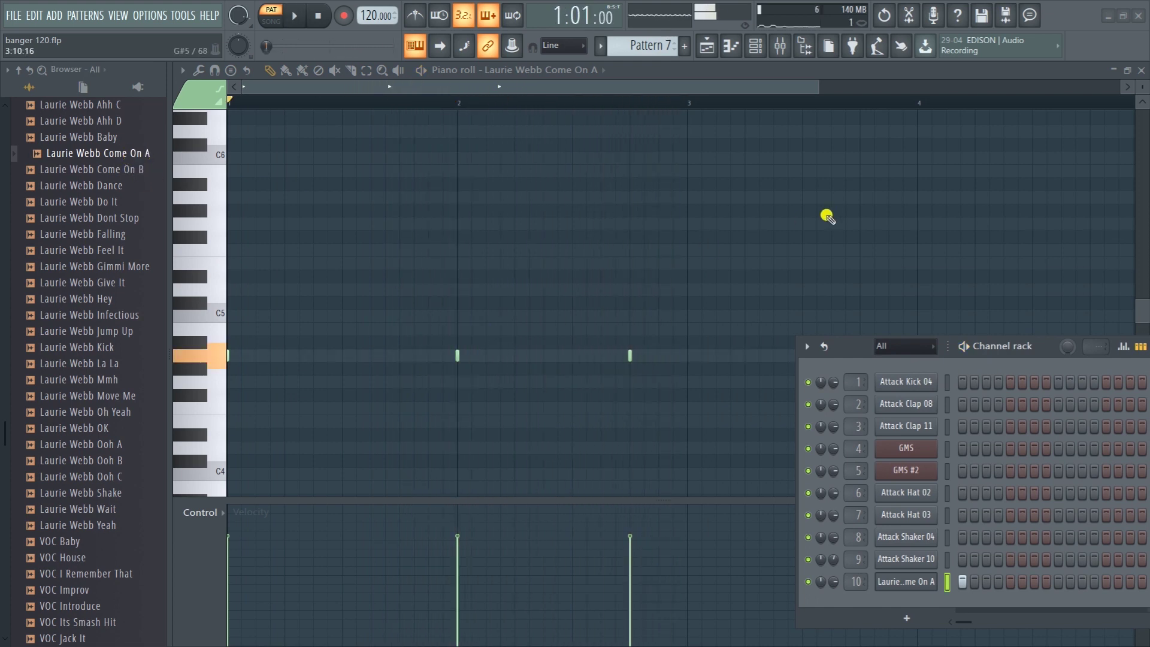
Step: Return to the playlist, move the channel rack below the vocals track, and play the full arrangement in song mode before stopping playback
left_click(710, 52)
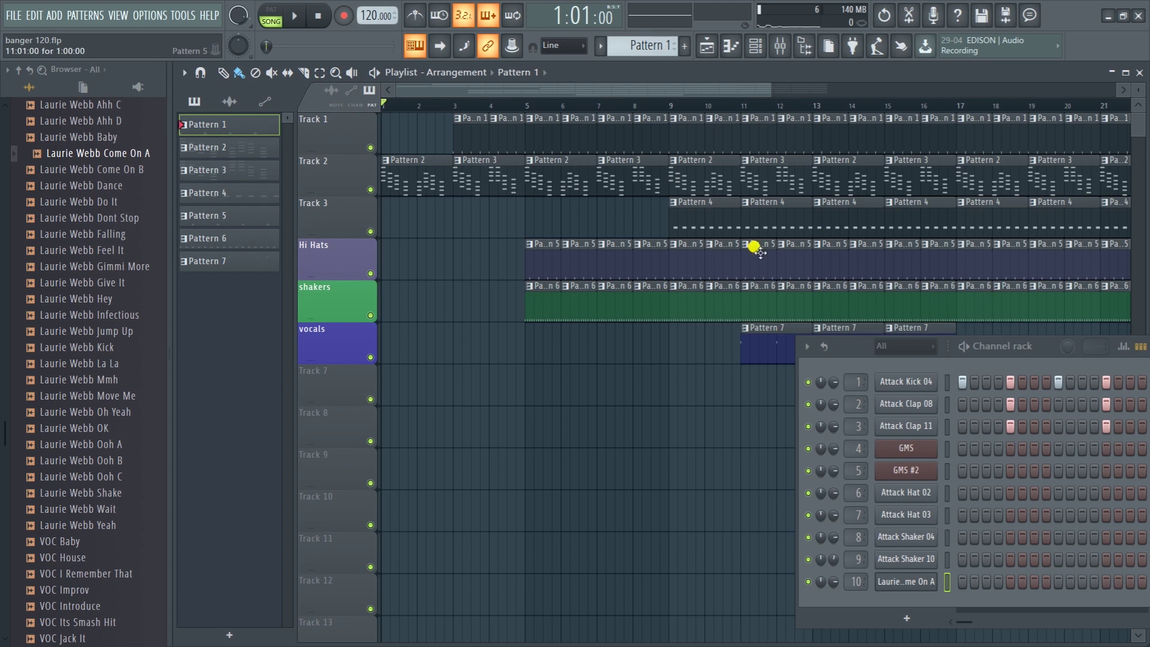
scroll(756, 249, "down", 3)
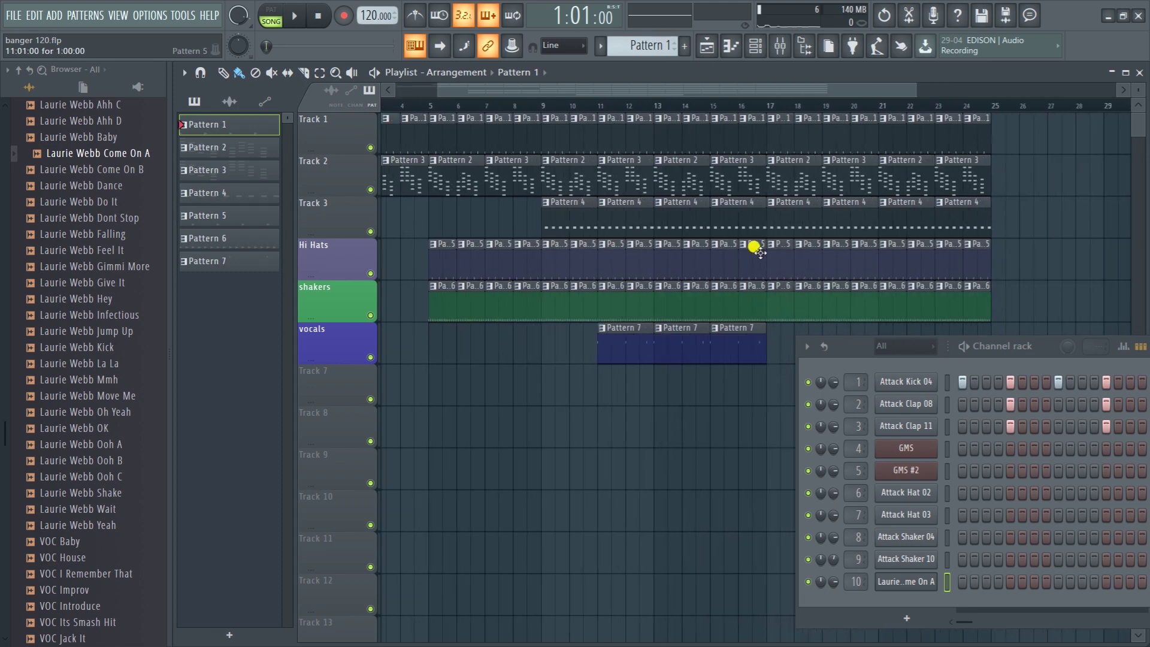
left_click_drag(779, 93, 681, 115)
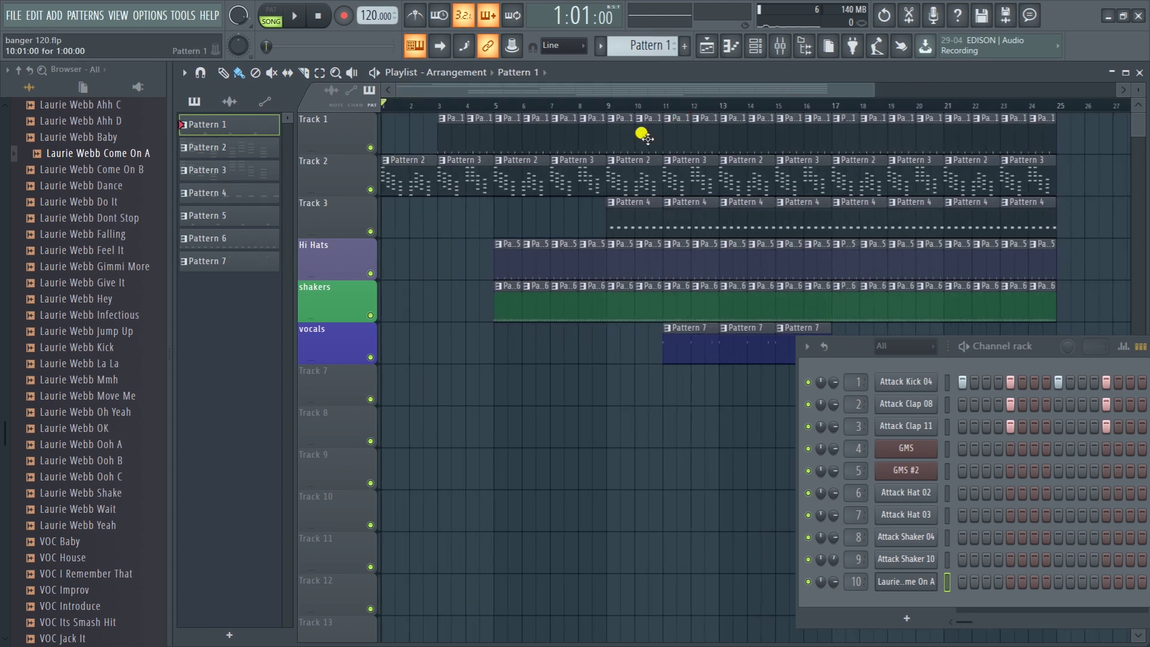
left_click_drag(998, 356, 679, 399)
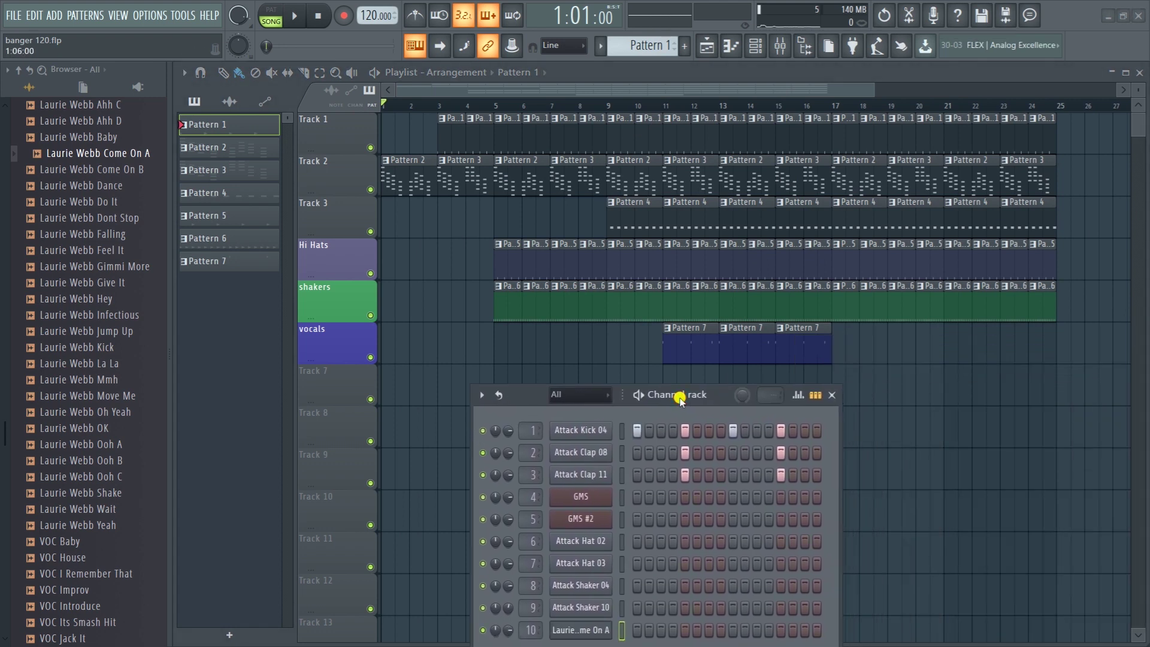
key("space")
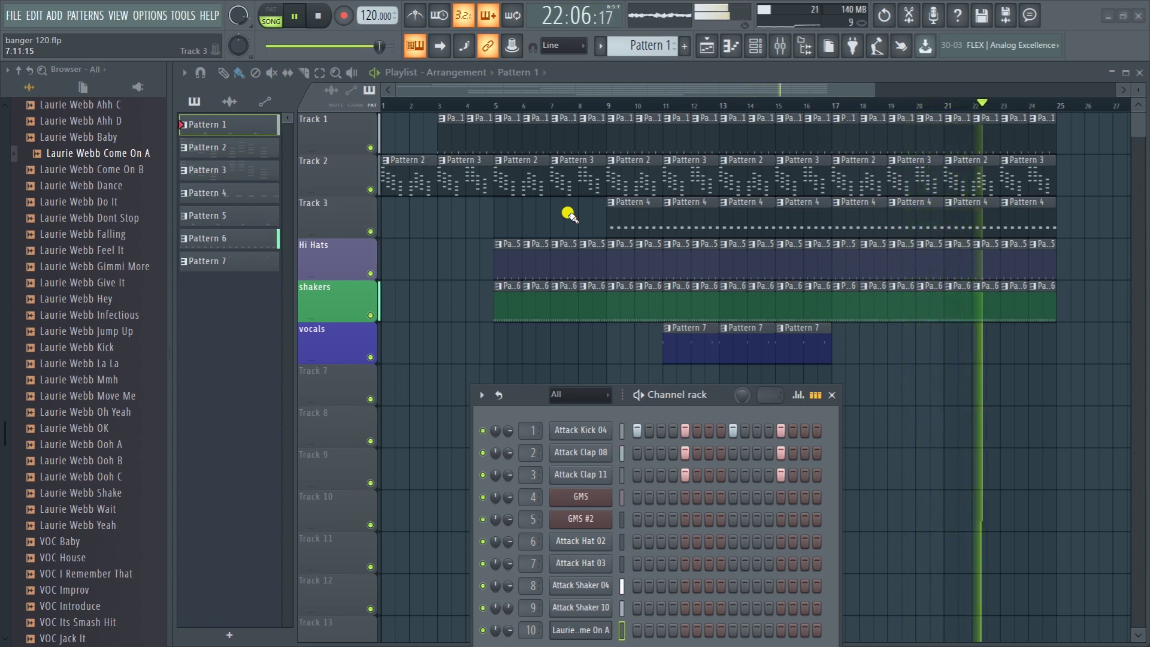
key("space")
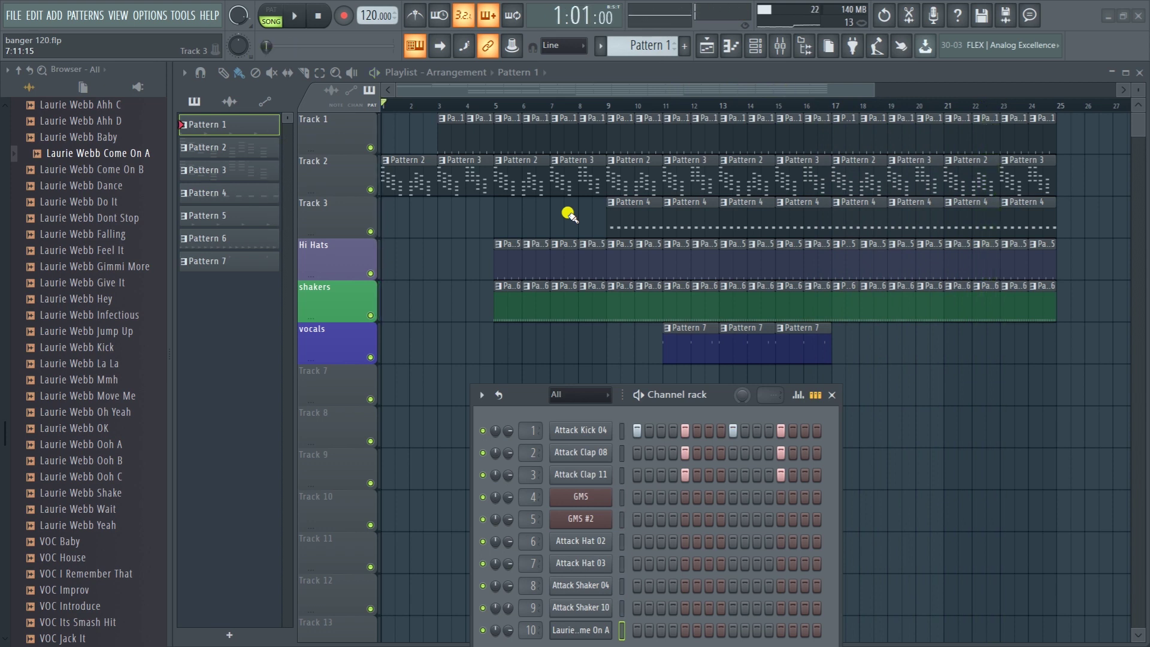